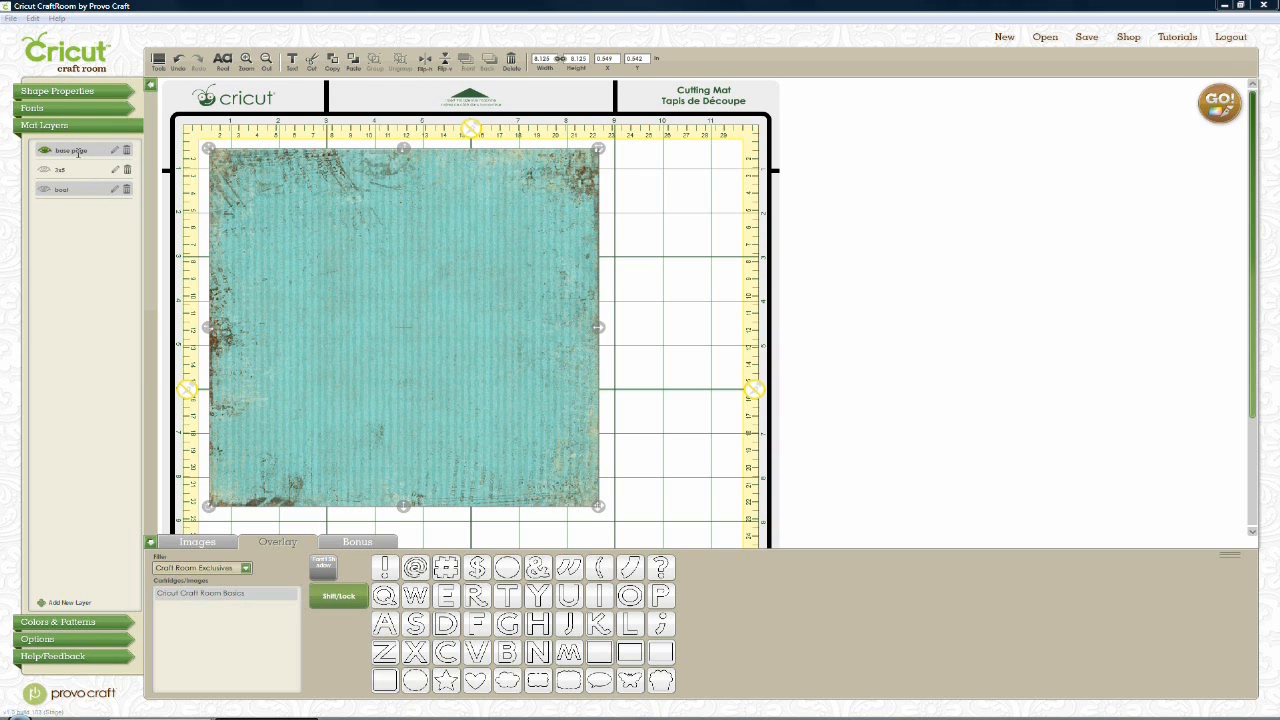
Hide the base page layer, show and select the damask 3x5 card, and open its pattern settings
click(279, 226)
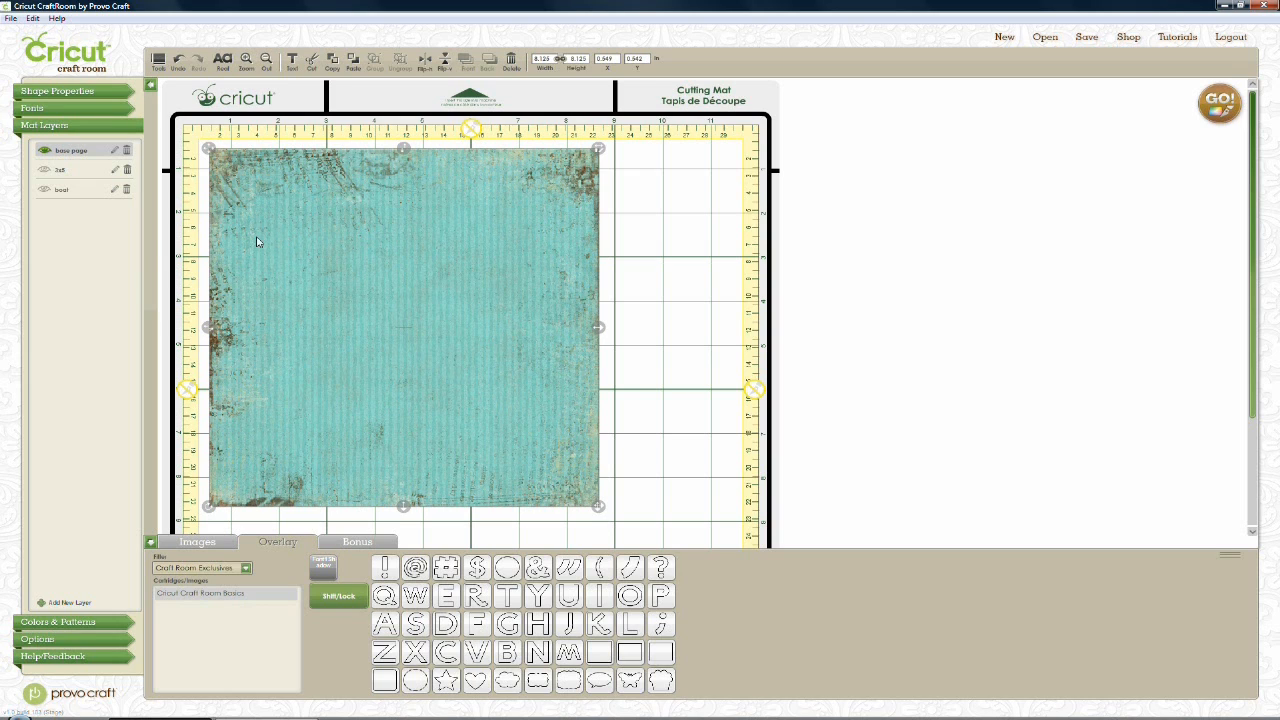
click(44, 151)
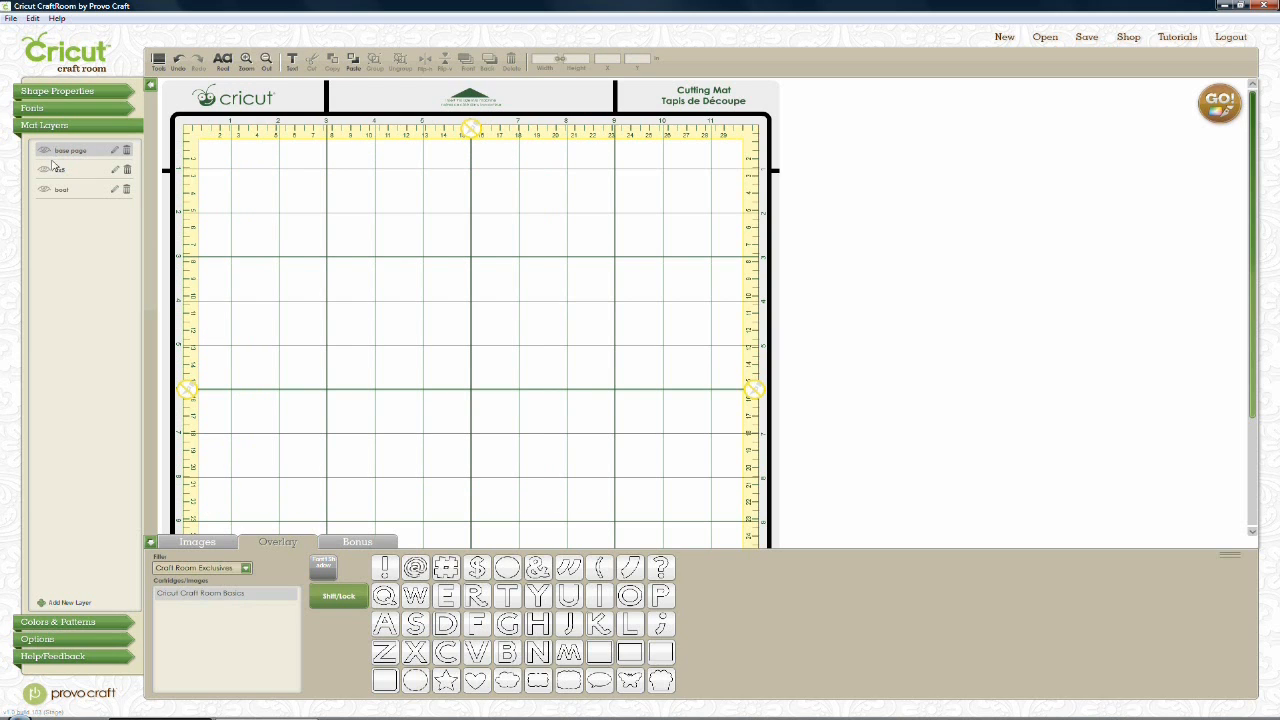
click(44, 171)
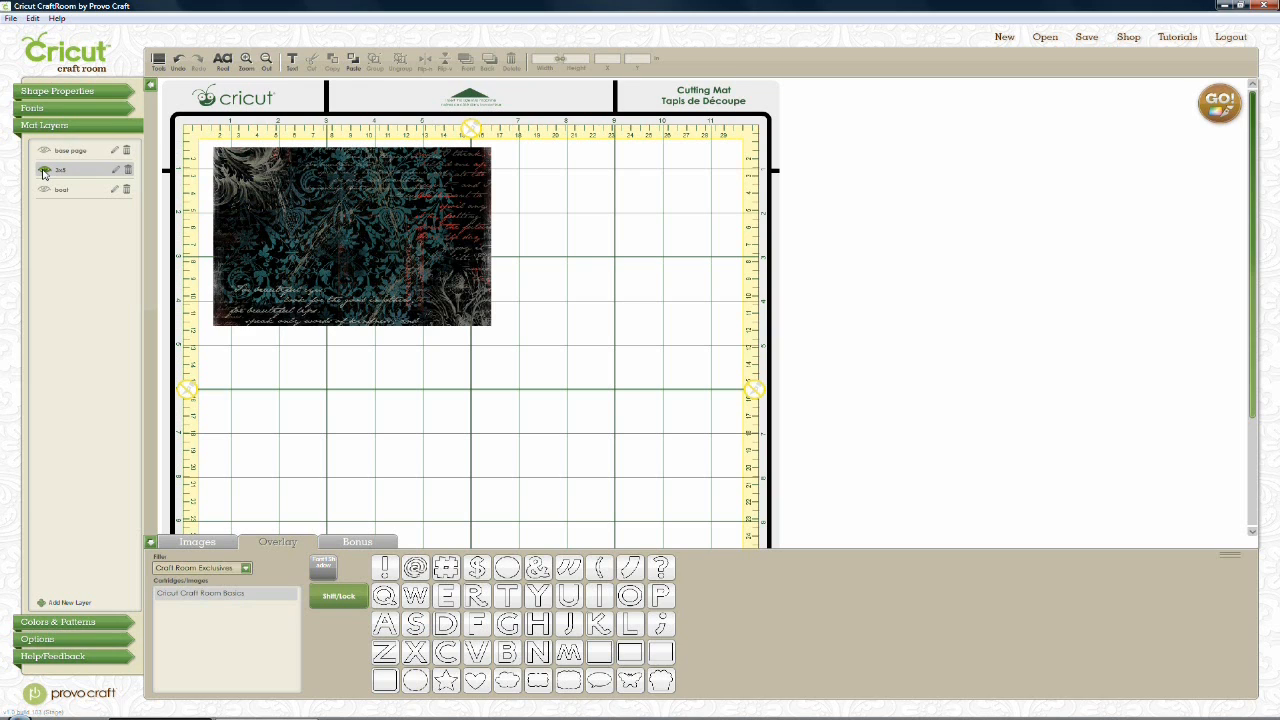
click(325, 235)
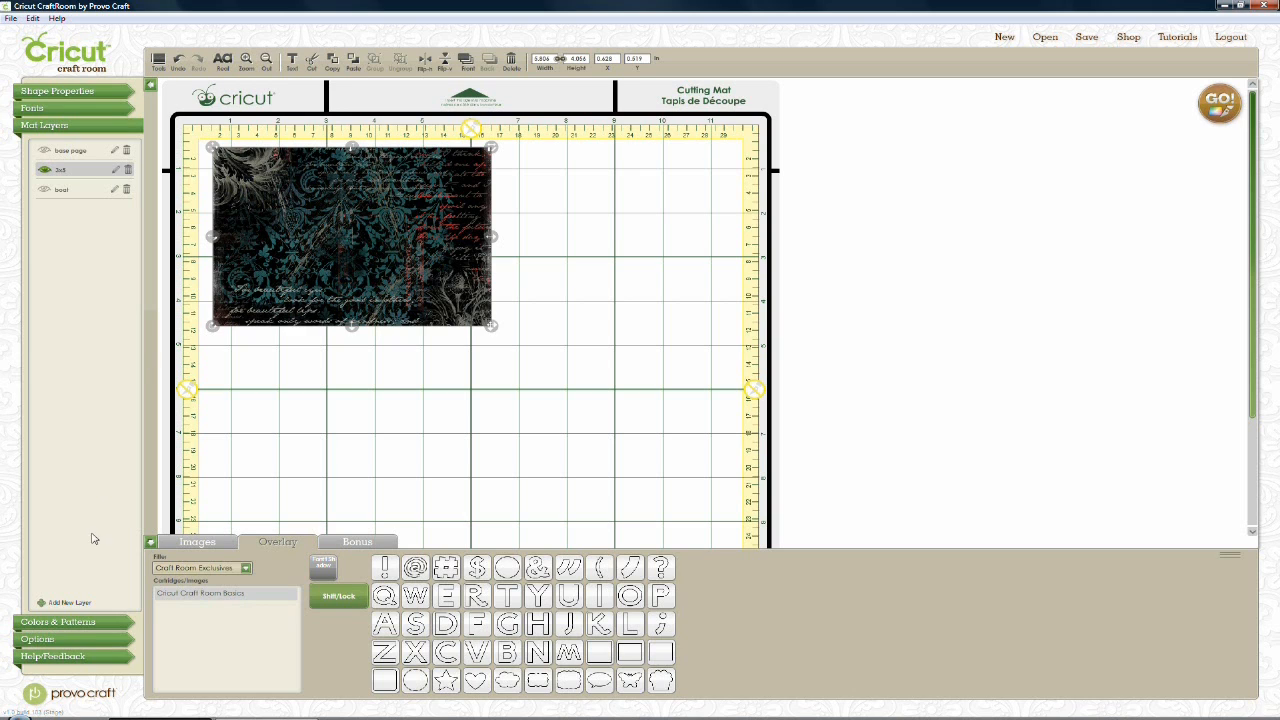
click(84, 622)
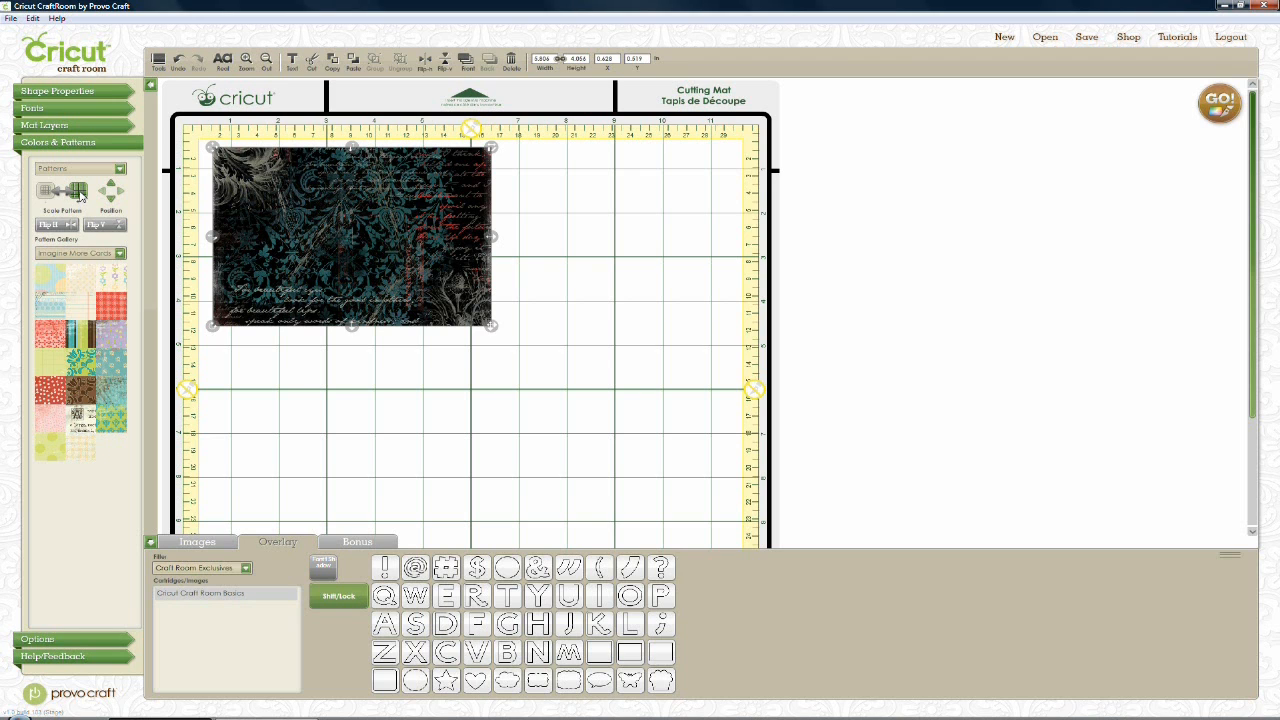
Shrink the damask pattern inside the 3x5 card with Scale Pattern
click(80, 197)
click(43, 193)
click(43, 193)
Shift the card's pattern down and then up so more script text shows
click(112, 201)
click(112, 202)
click(112, 203)
click(112, 203)
click(112, 203)
click(113, 186)
click(113, 186)
click(113, 186)
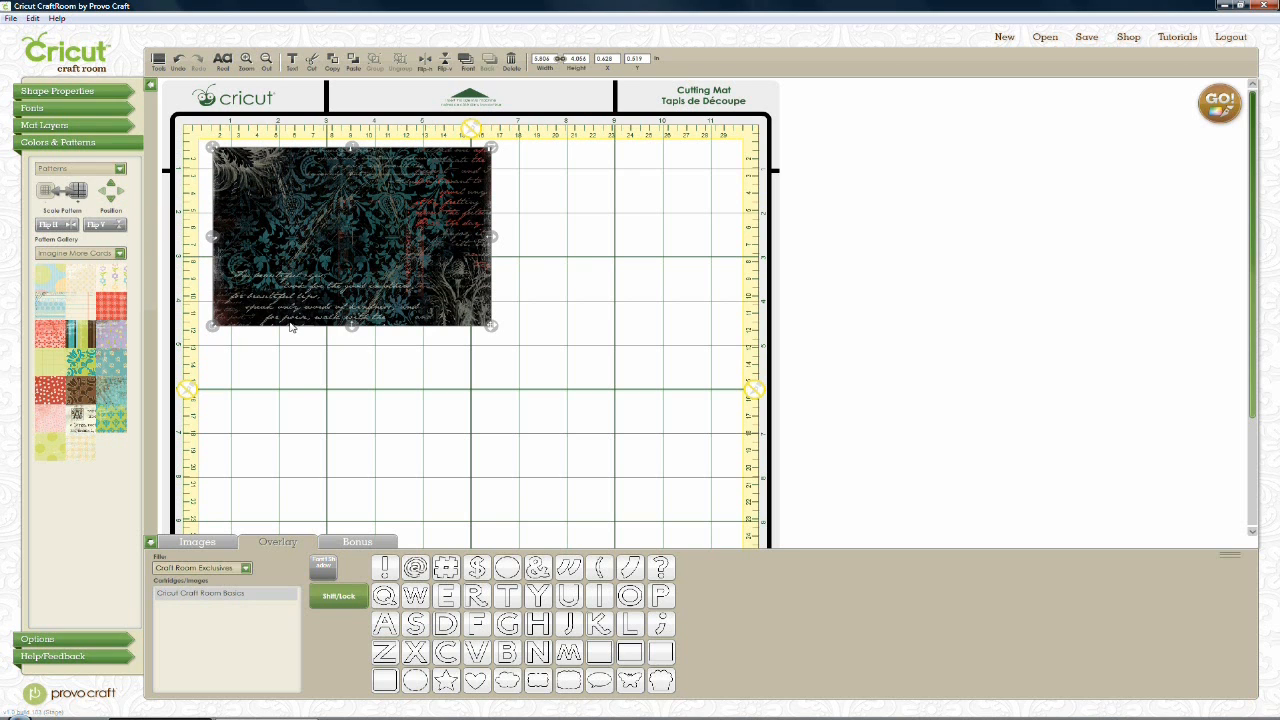
click(246, 62)
Nudge the damask pattern seven positions down so script lines sit along the card's bottom
click(247, 62)
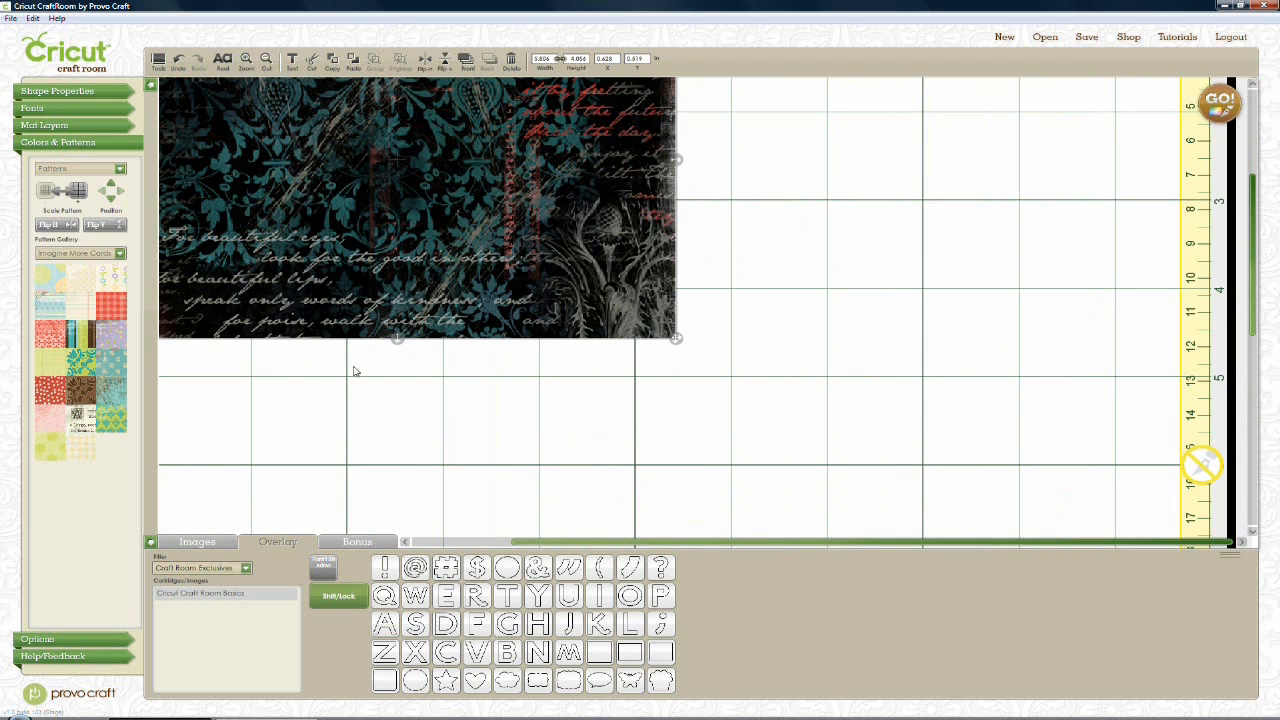
drag(550, 544, 470, 520)
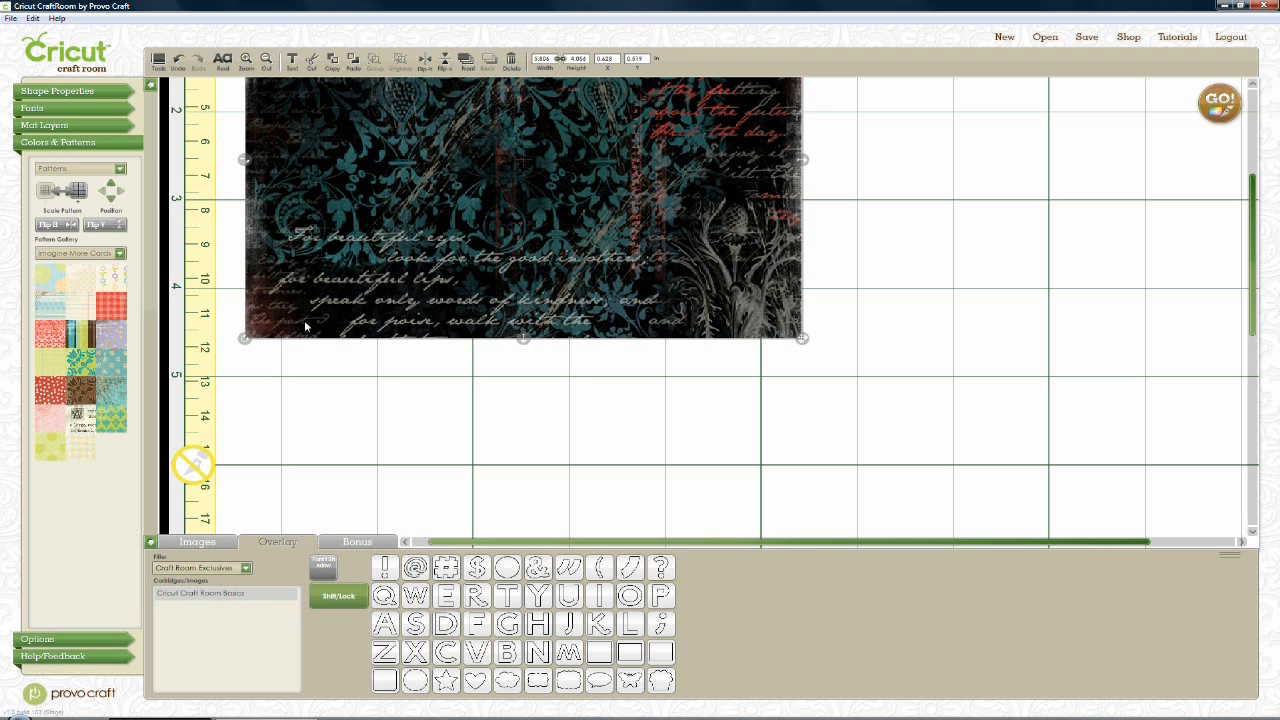
click(110, 205)
click(110, 205)
click(110, 205)
click(110, 205)
click(110, 205)
click(110, 205)
click(110, 205)
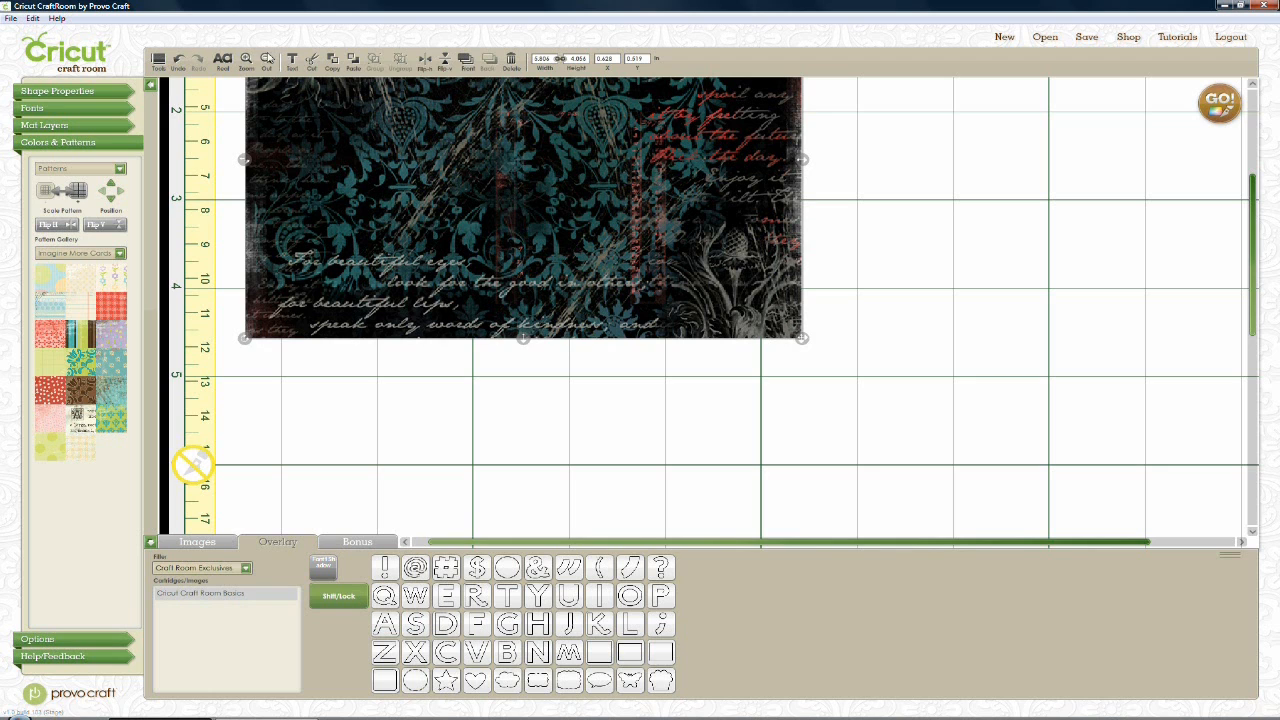
click(267, 60)
click(268, 62)
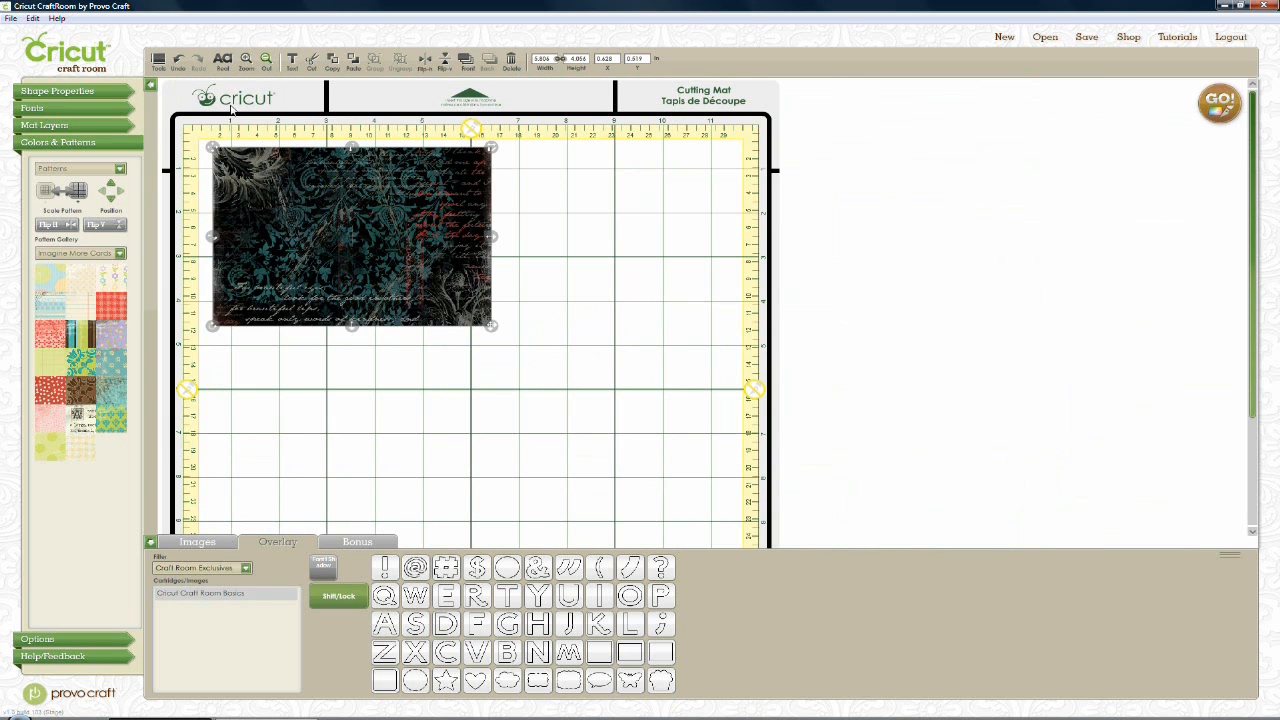
Hide the 3x5 card layer and show the boat layer in Mat Layers
click(108, 126)
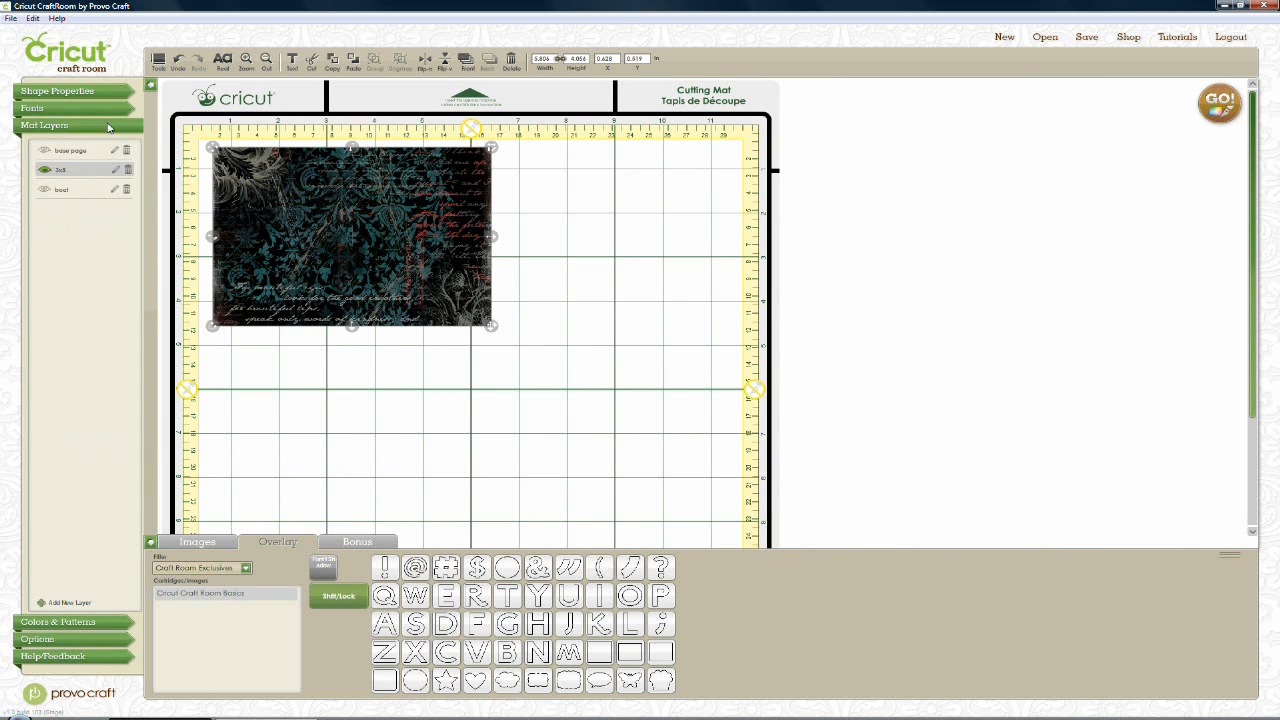
click(44, 171)
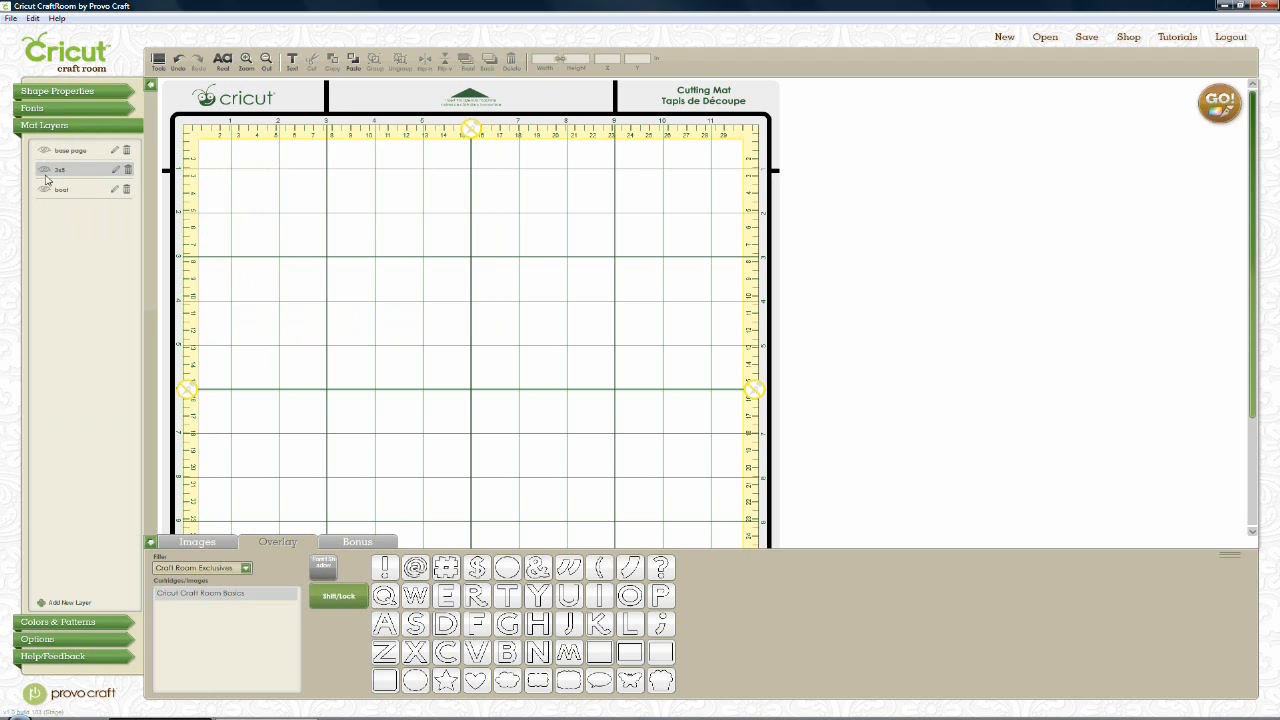
click(44, 190)
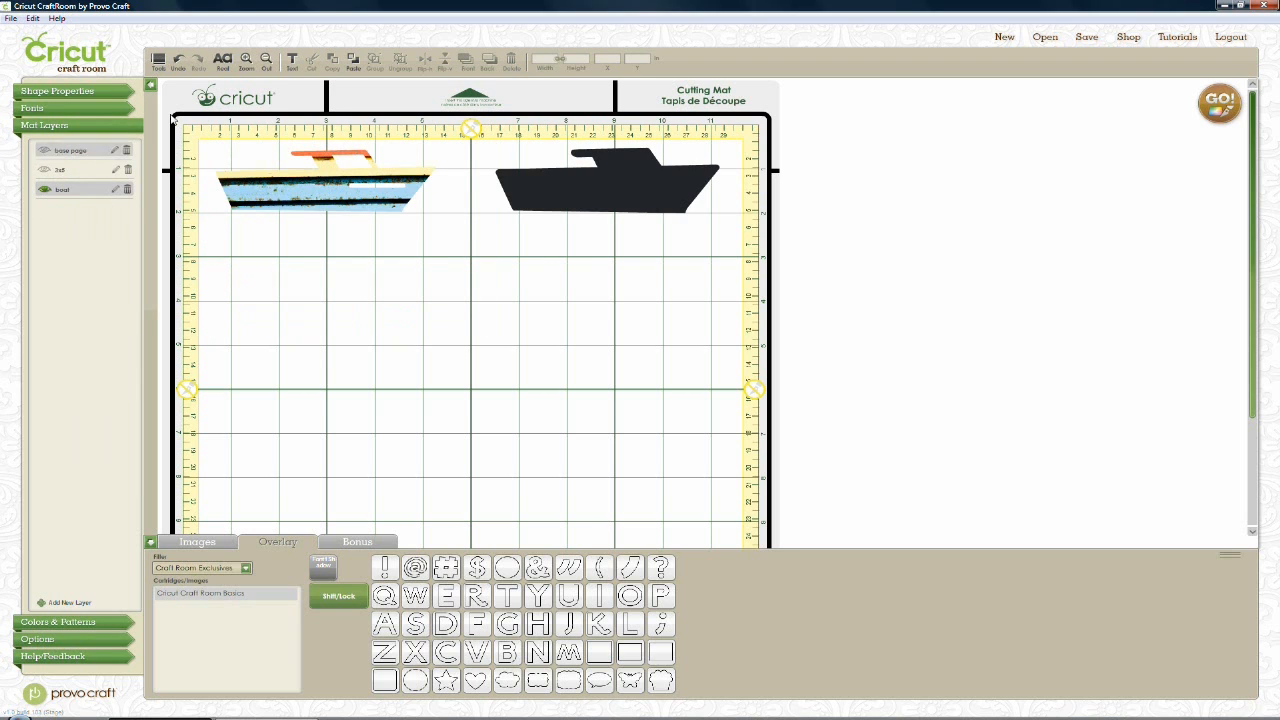
Zoom in on the boats and select the patterned boat
click(246, 60)
click(246, 60)
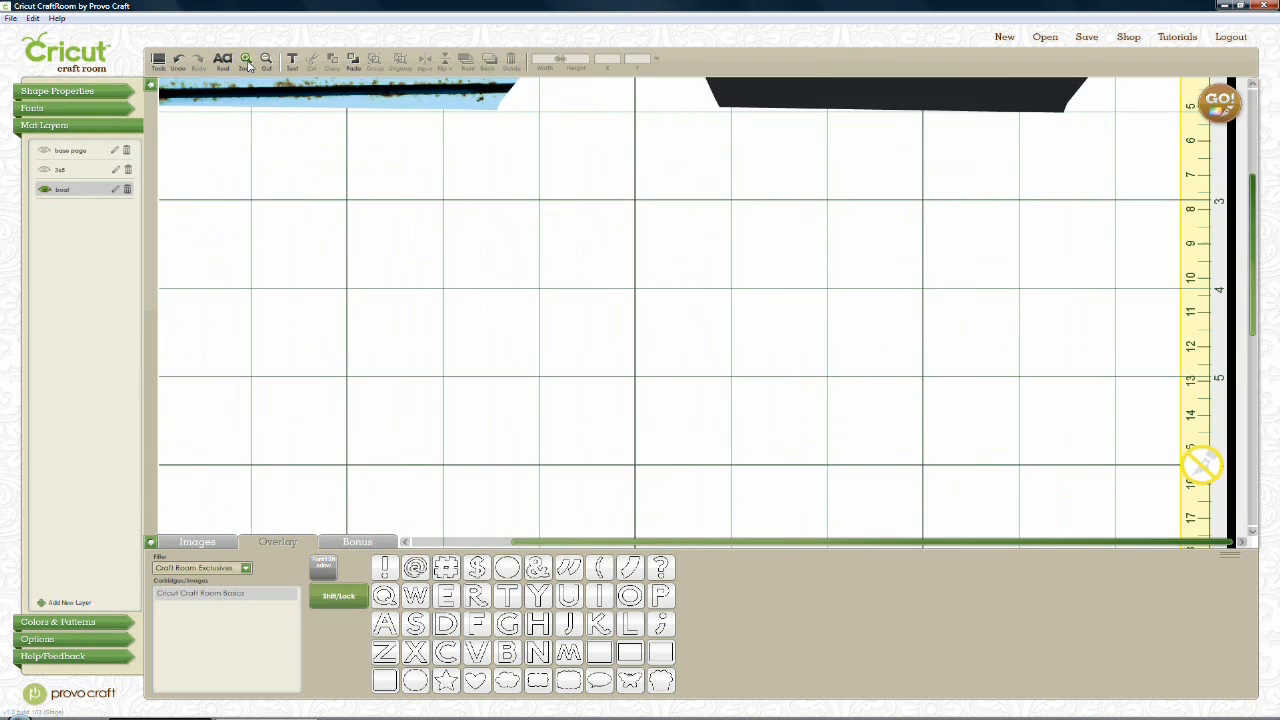
drag(602, 140, 994, 176)
scroll(878, 311, up, 5)
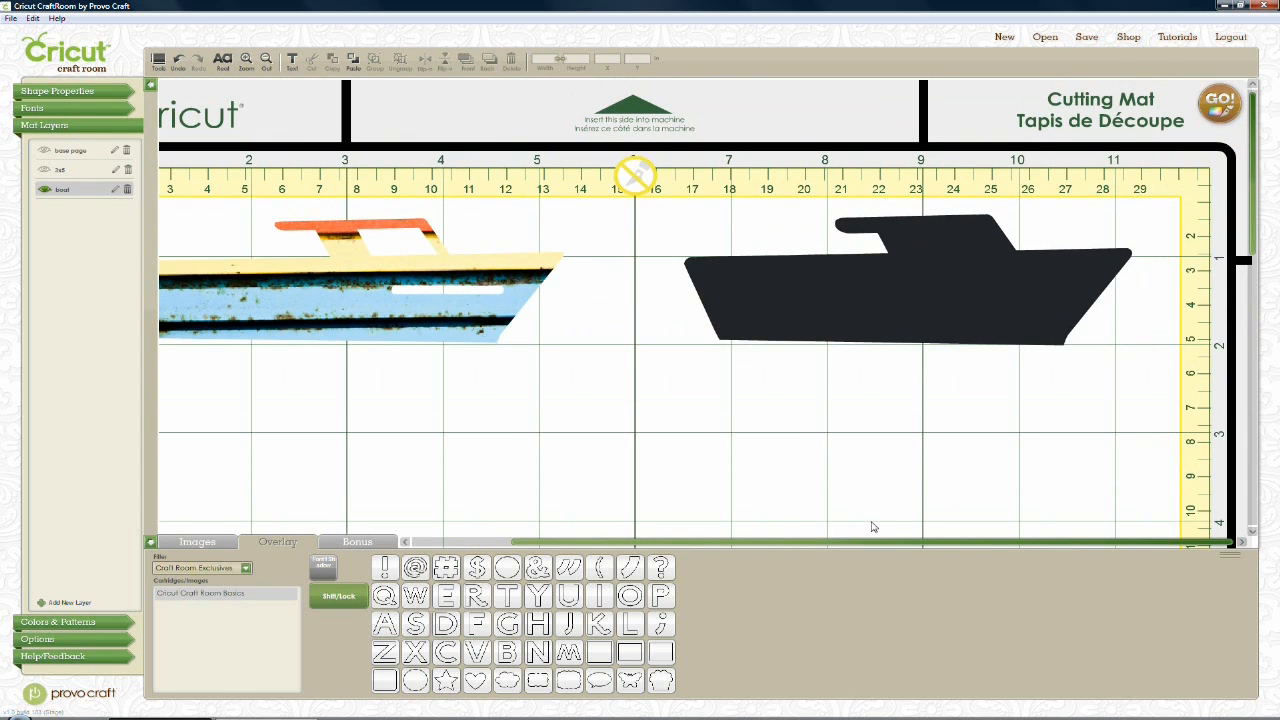
drag(876, 545, 741, 548)
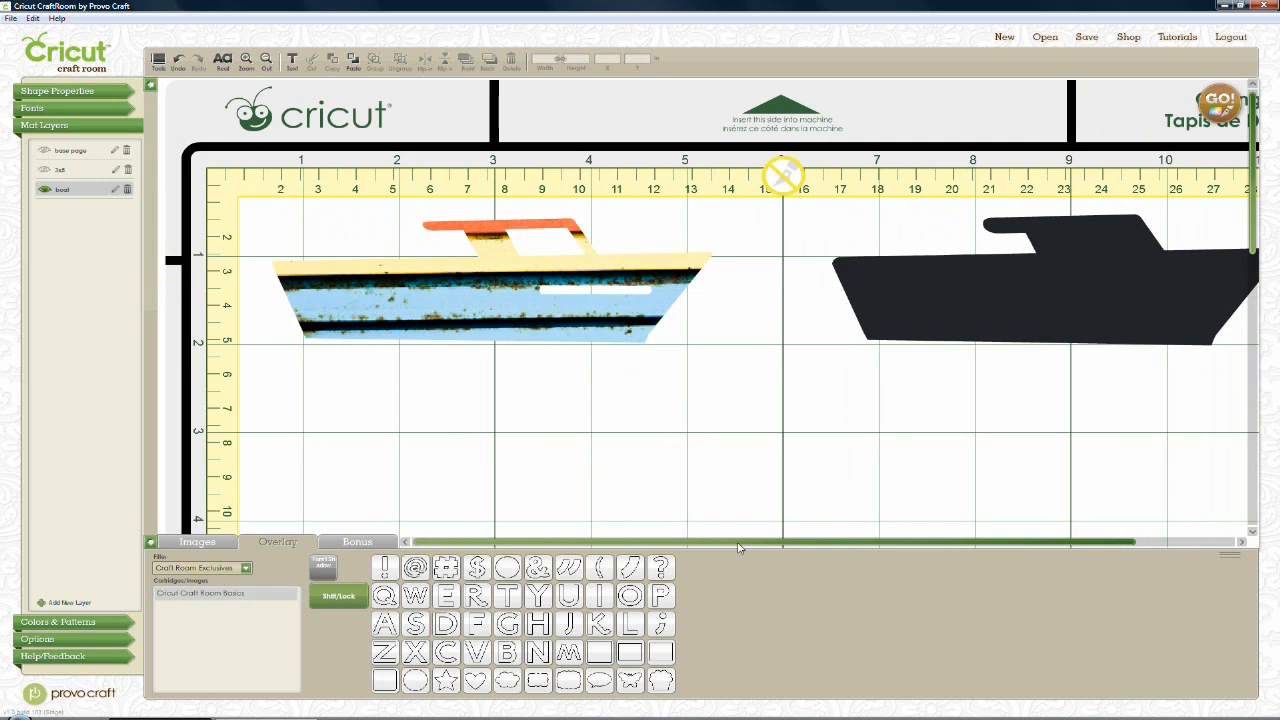
click(643, 334)
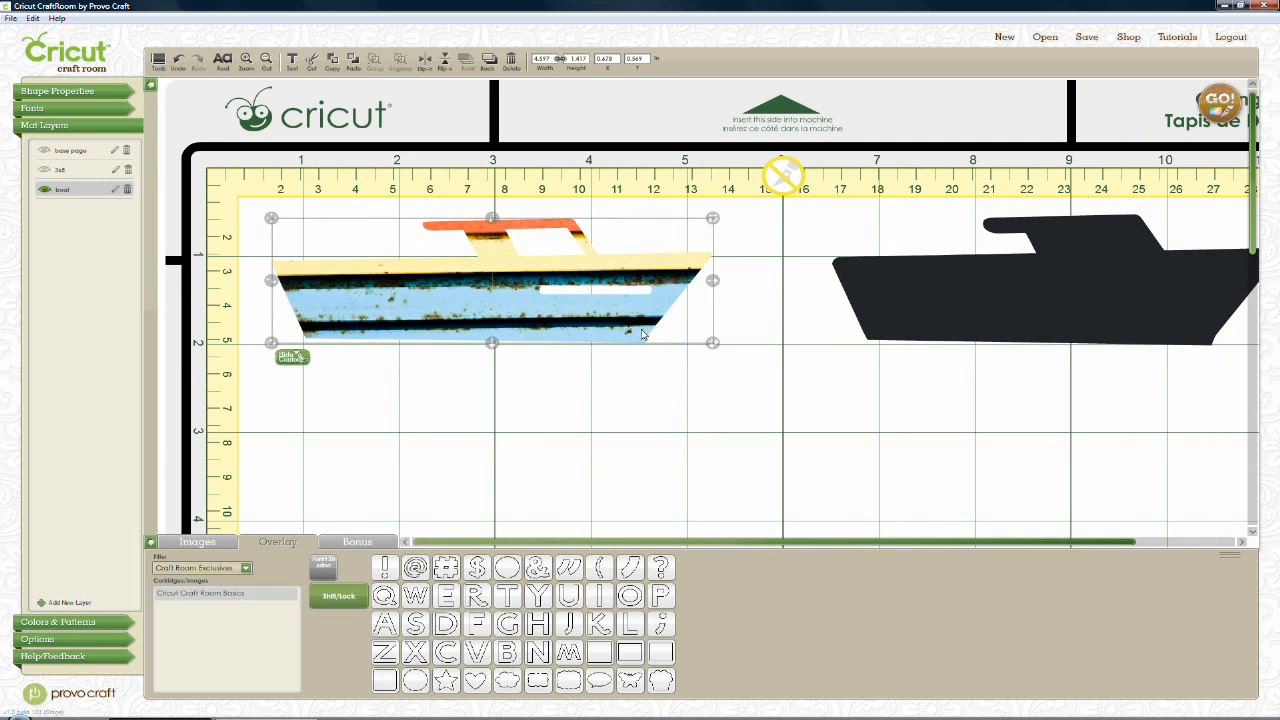
Fill the boat with the rusty blue-orange texture from the Snapshot - Texture gallery
click(93, 622)
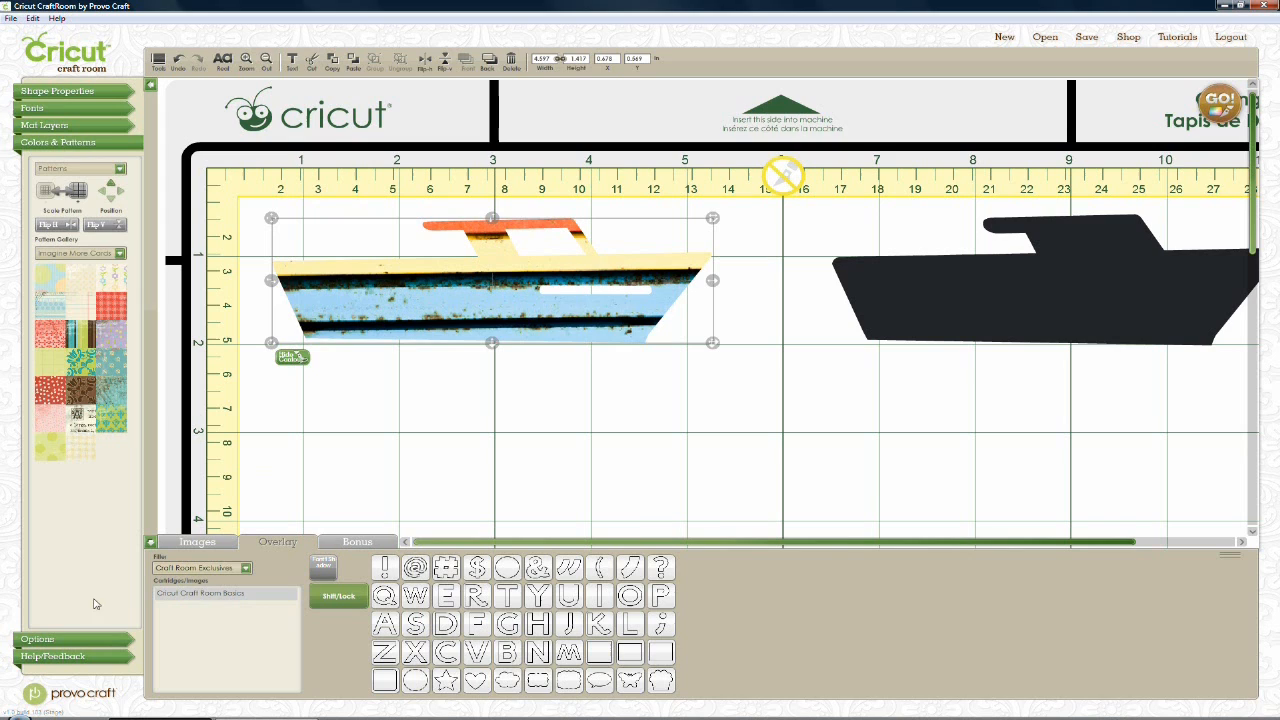
click(121, 257)
drag(121, 300, 121, 305)
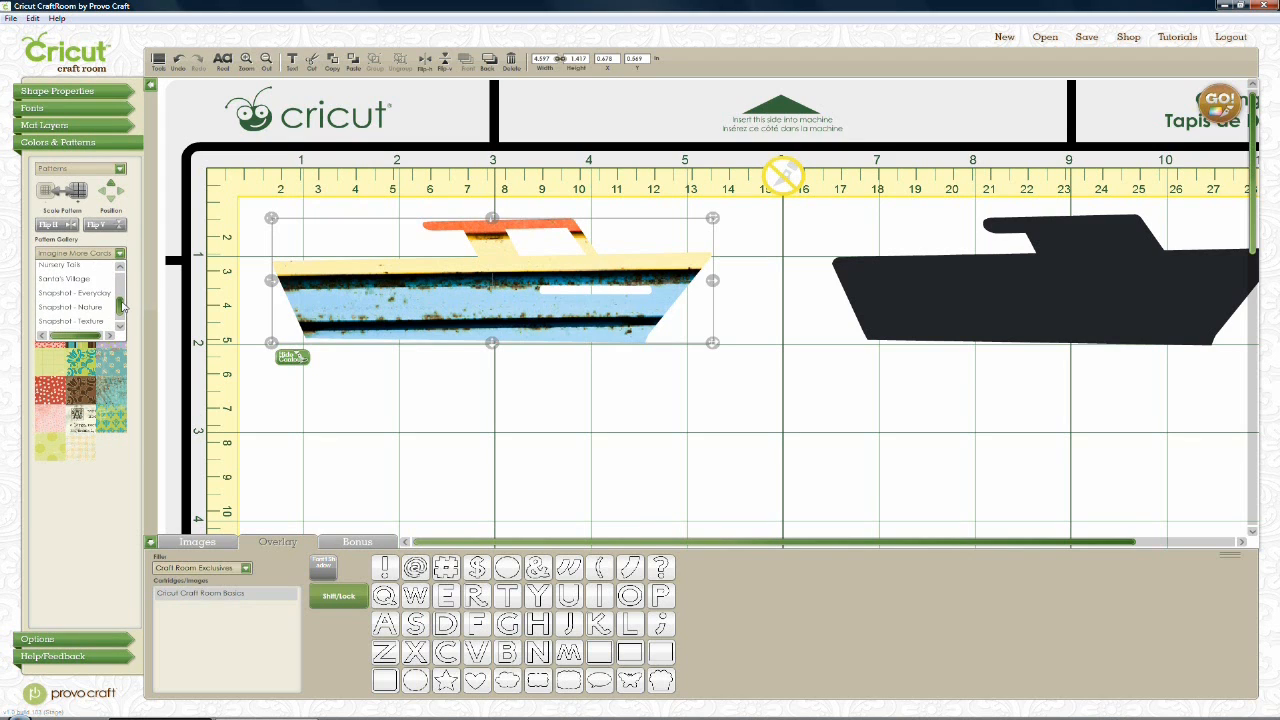
click(72, 321)
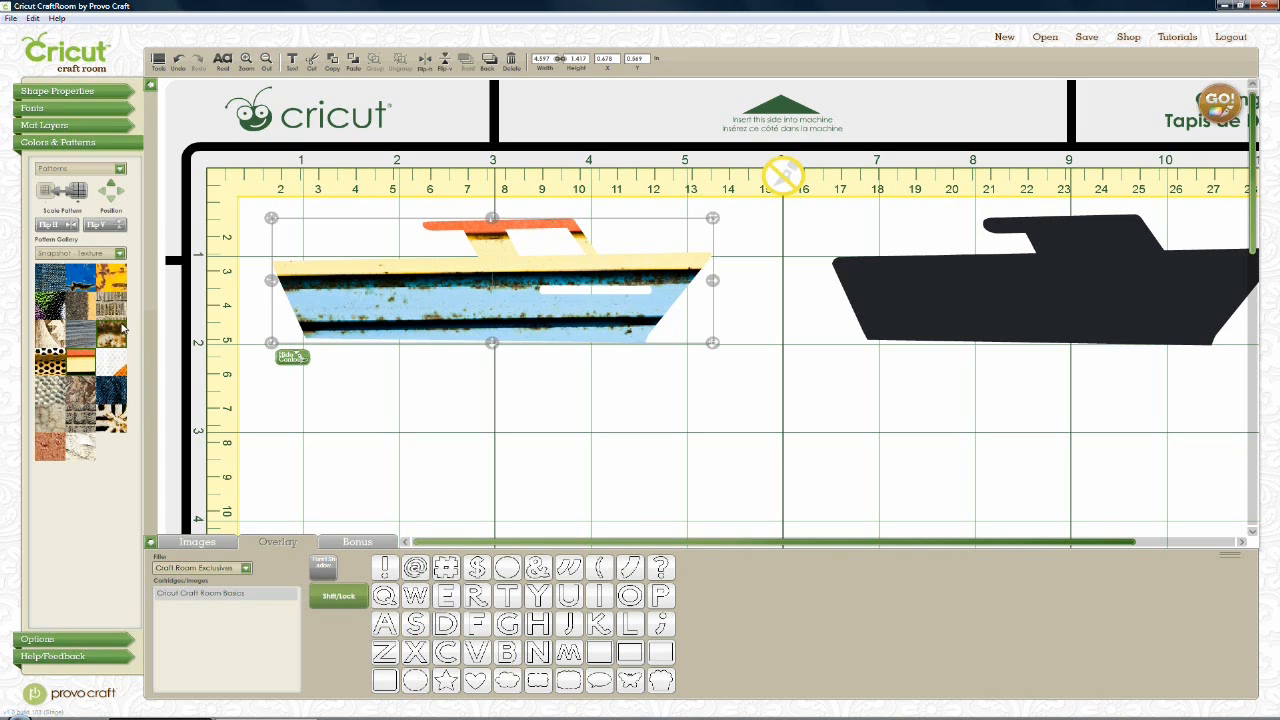
click(81, 367)
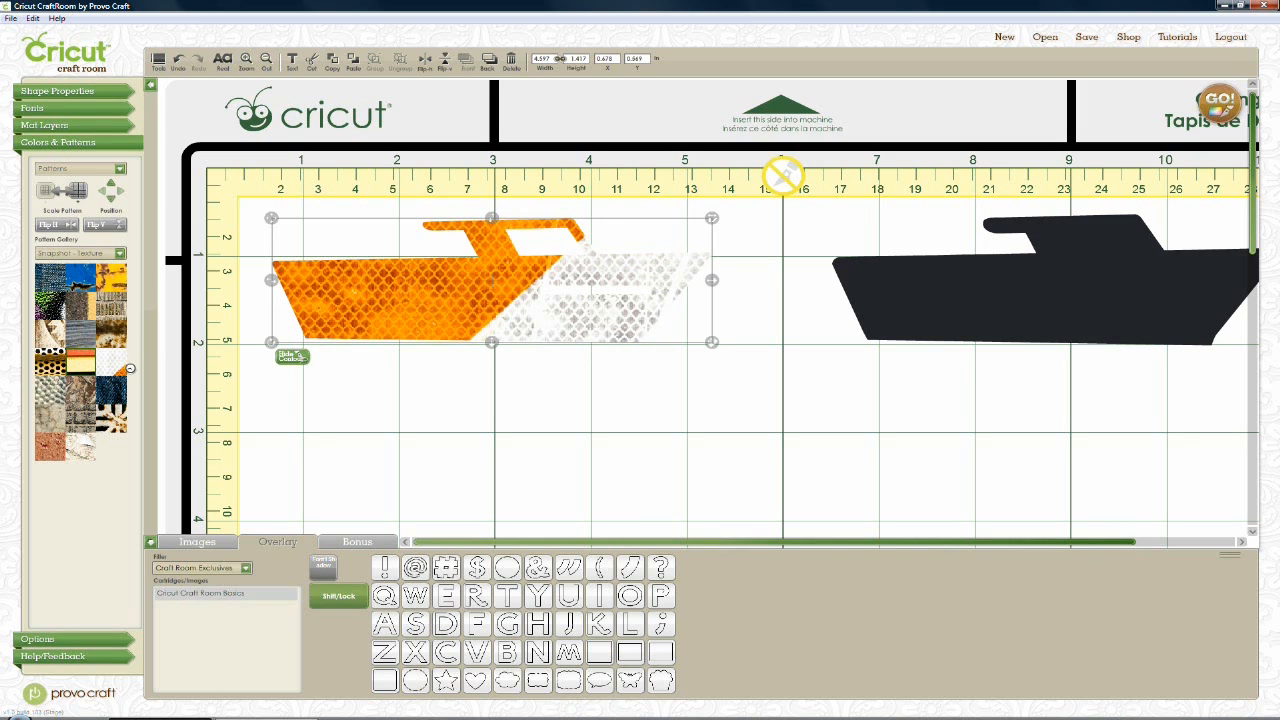
click(127, 370)
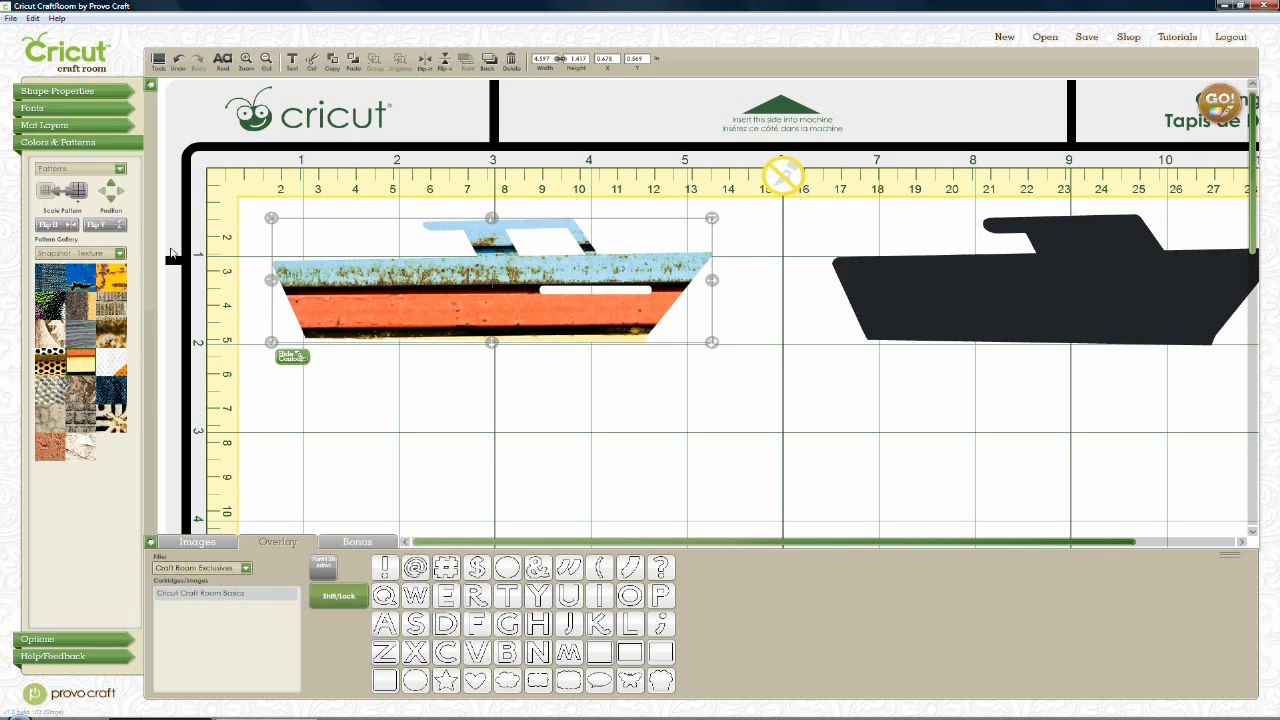
Reposition the texture so the blue hull and orange cabin show
click(113, 203)
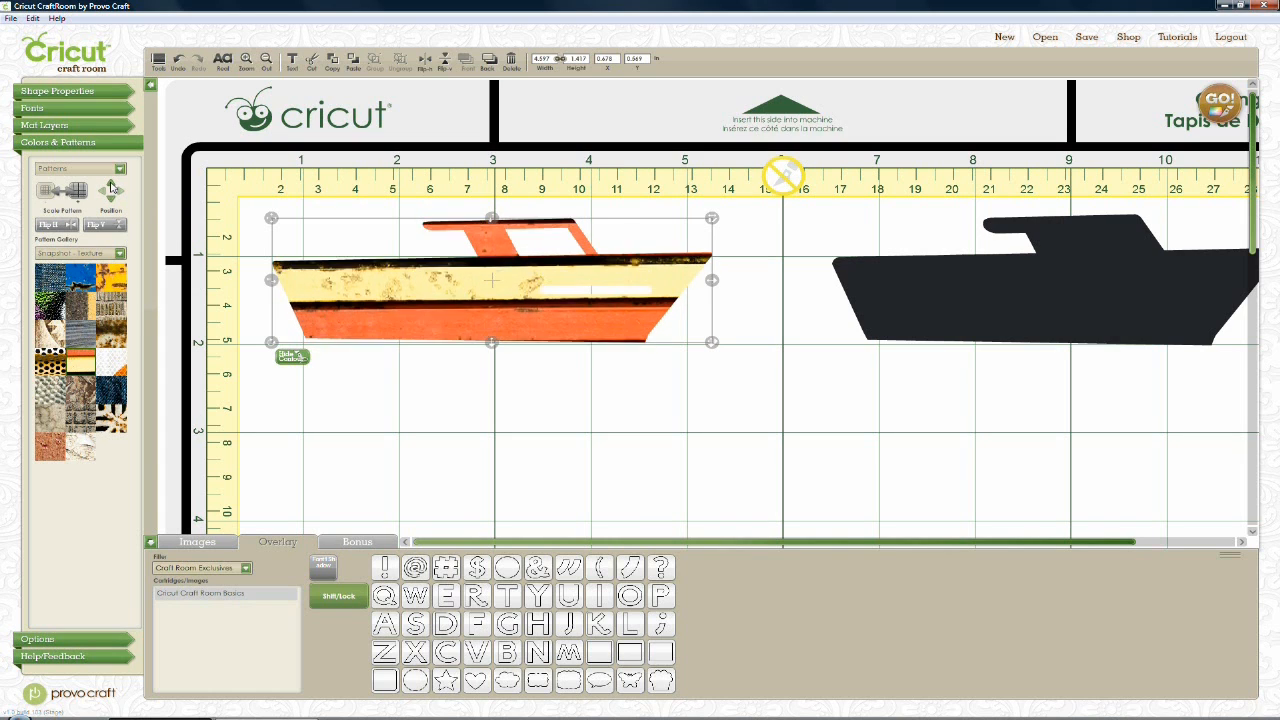
click(112, 186)
click(112, 186)
click(112, 202)
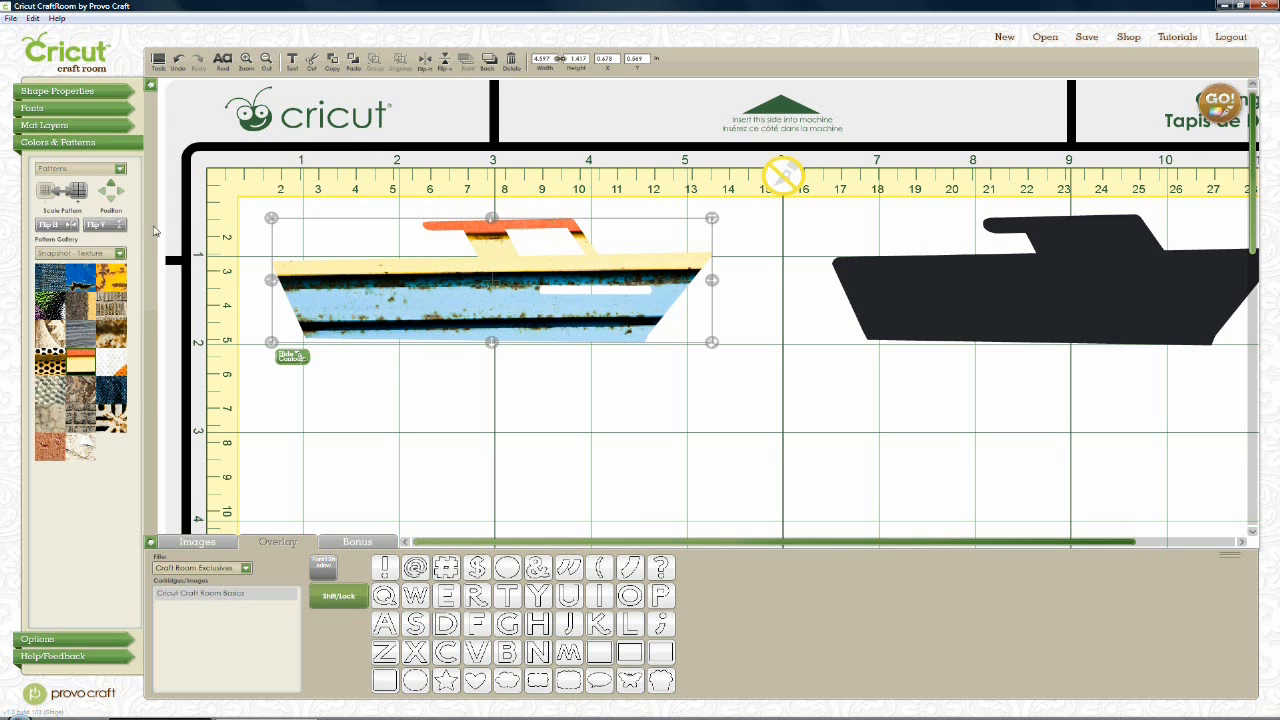
Rescale the boat's texture, enlarging it and then shrinking it back
click(80, 199)
click(80, 199)
click(45, 196)
Move the black boat slightly left and switch its fill options to solid Colors
drag(956, 285, 923, 290)
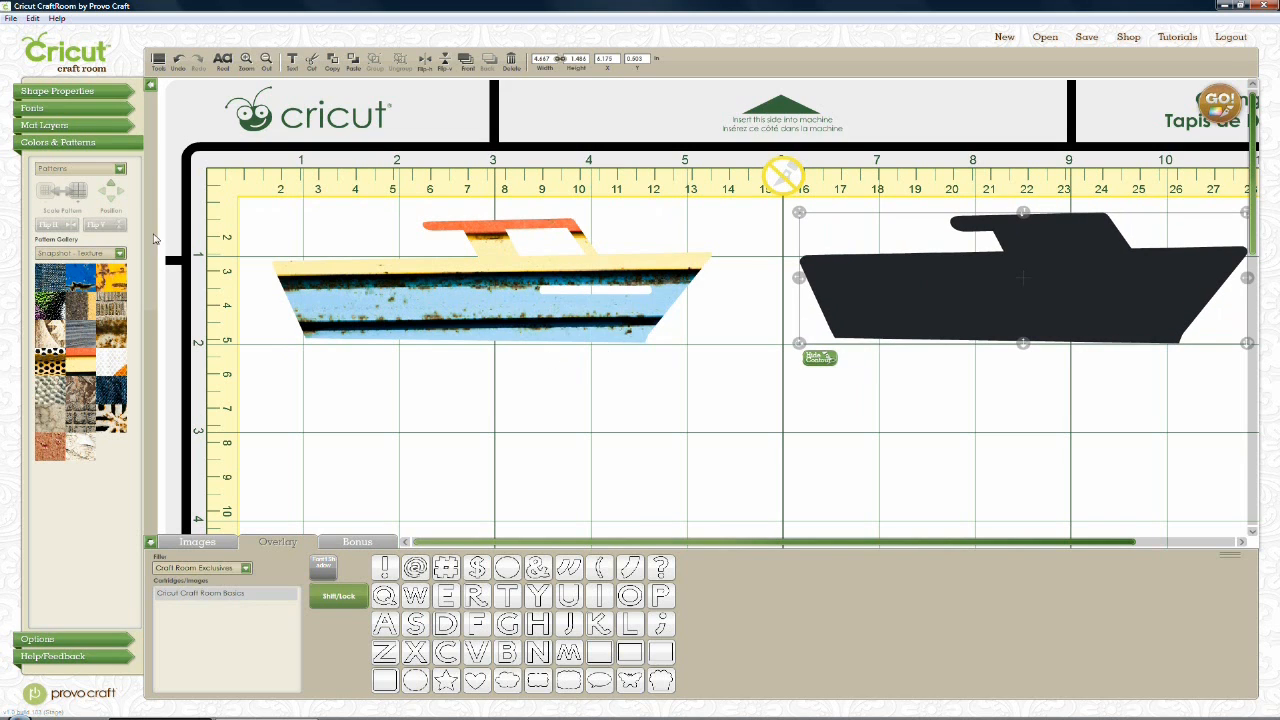
click(120, 170)
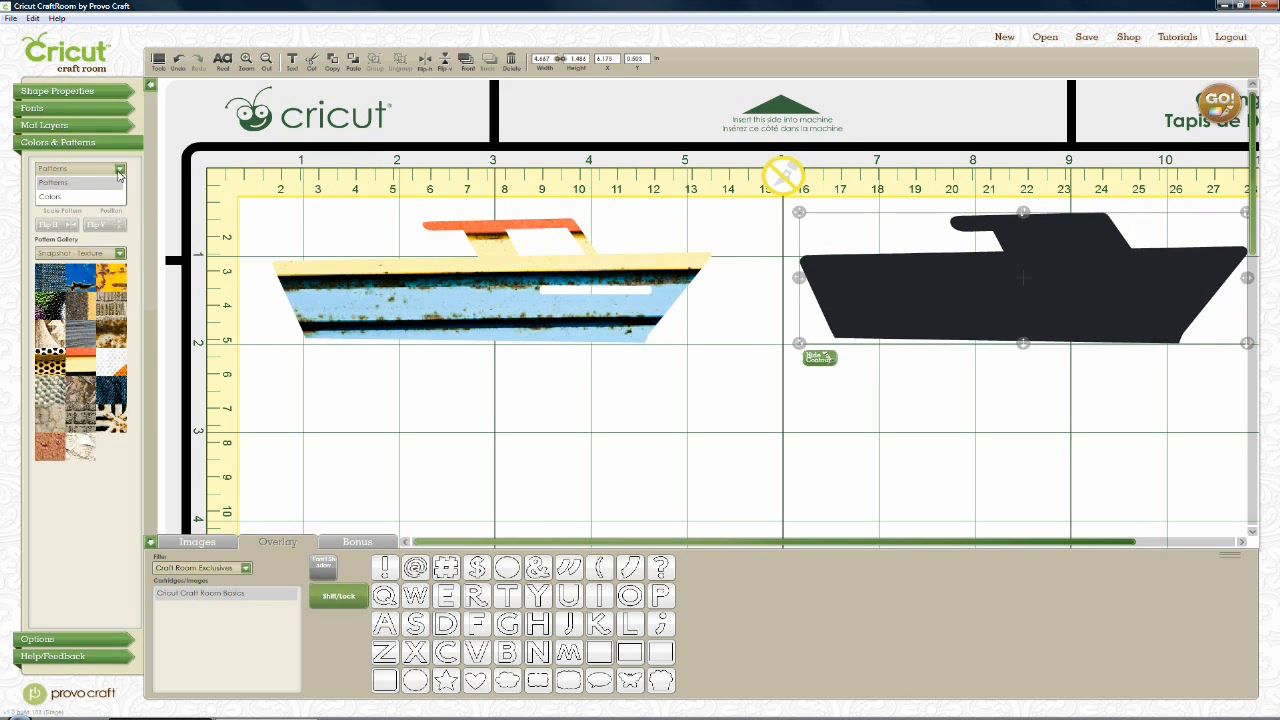
click(99, 198)
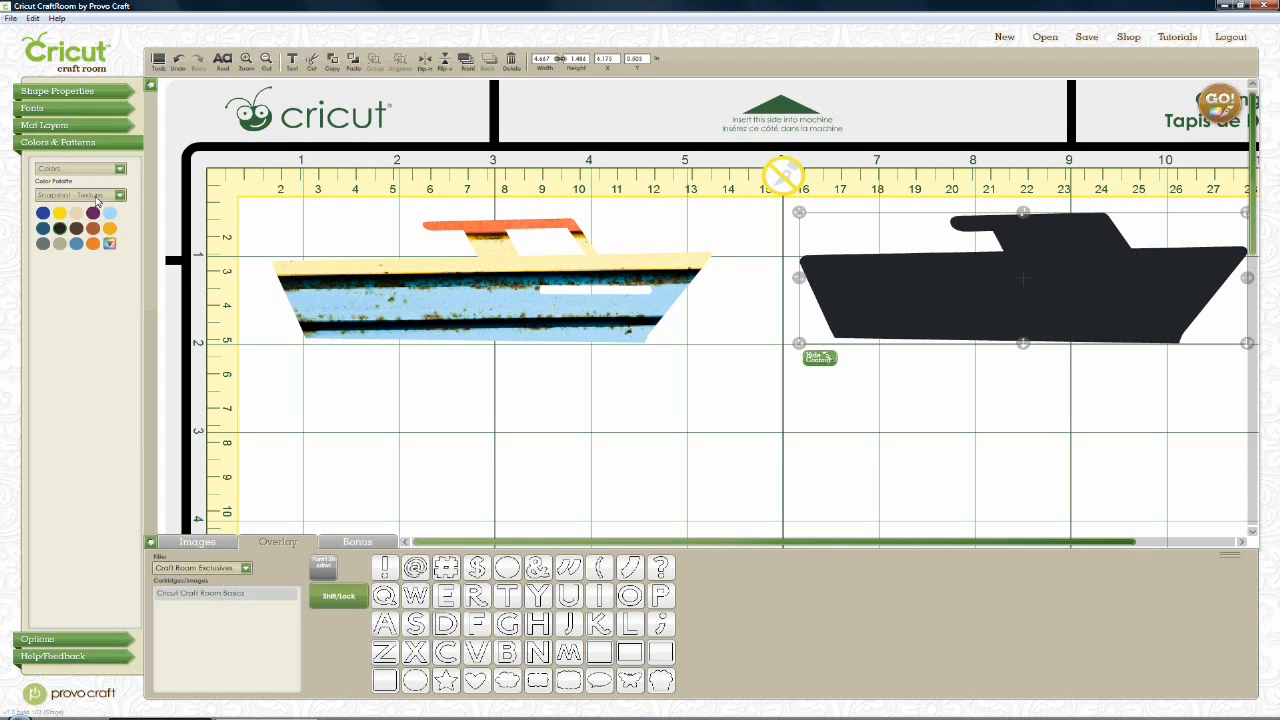